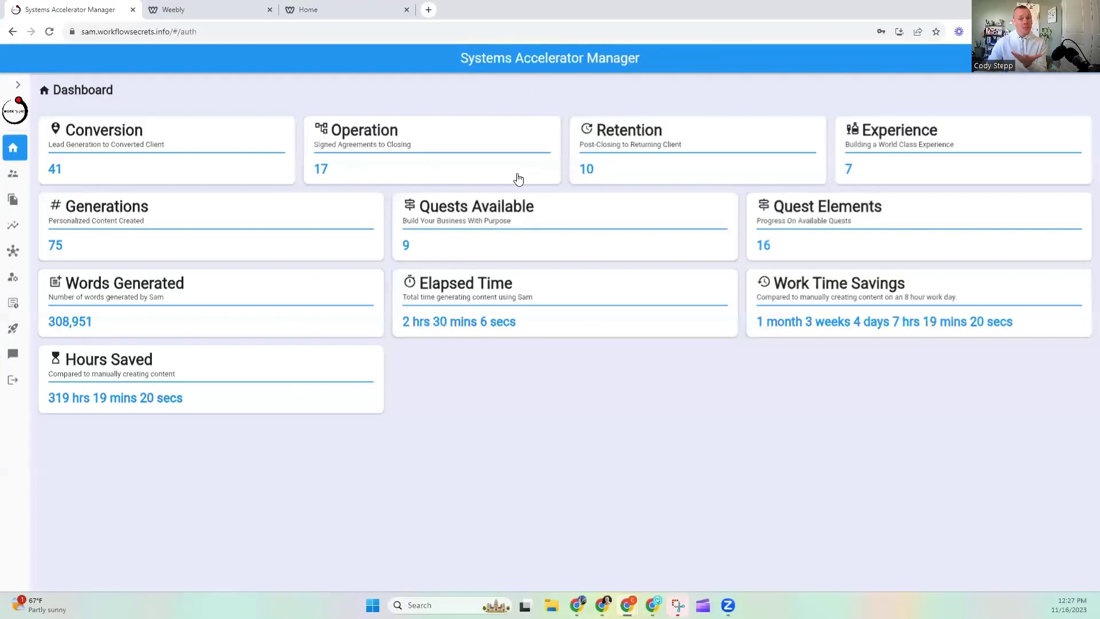
Step: Copy the SamChat embed script for workflowsecrets.weebly.com from Integrations and switch to Weebly's SEO settings
{"action": "mouse_move", "coordinate": [797, 310]}
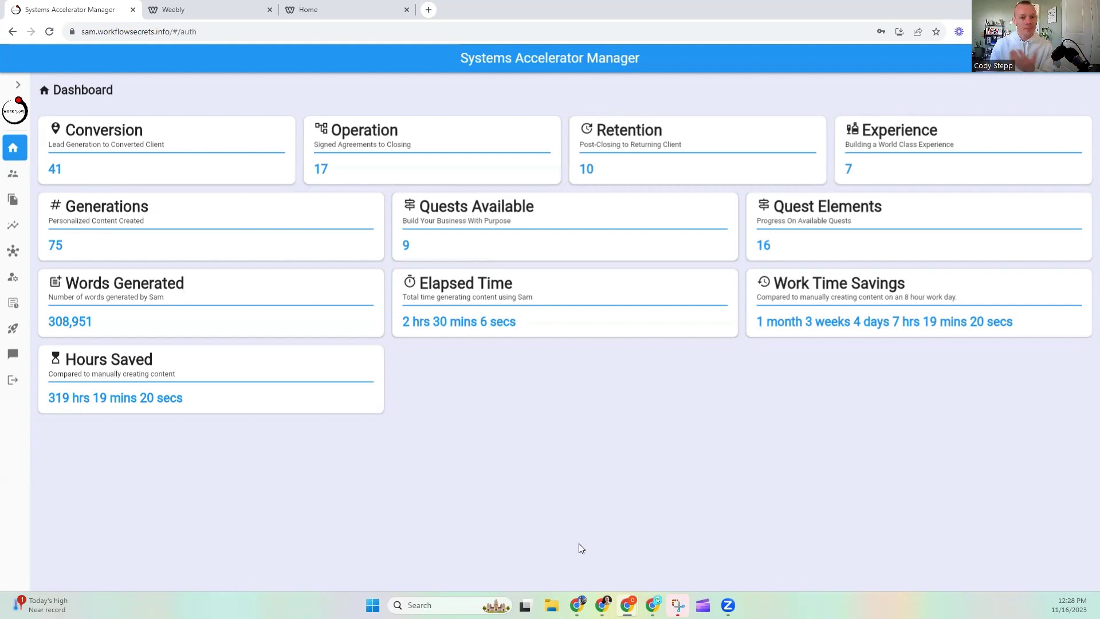
{"action": "left_click", "coordinate": [17, 255]}
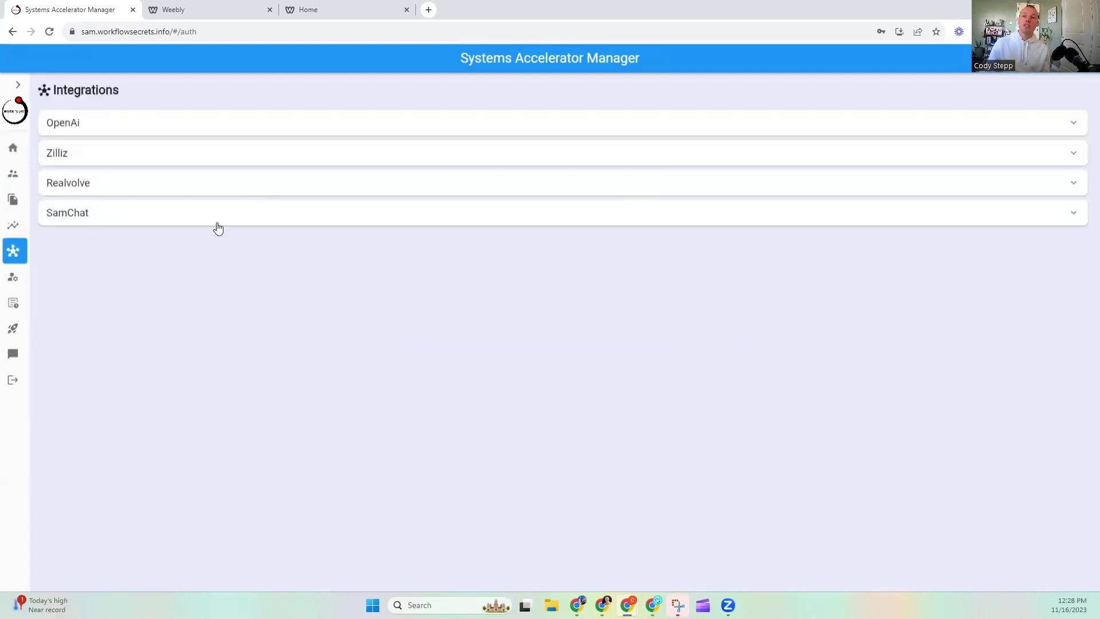
{"action": "left_click", "coordinate": [224, 221]}
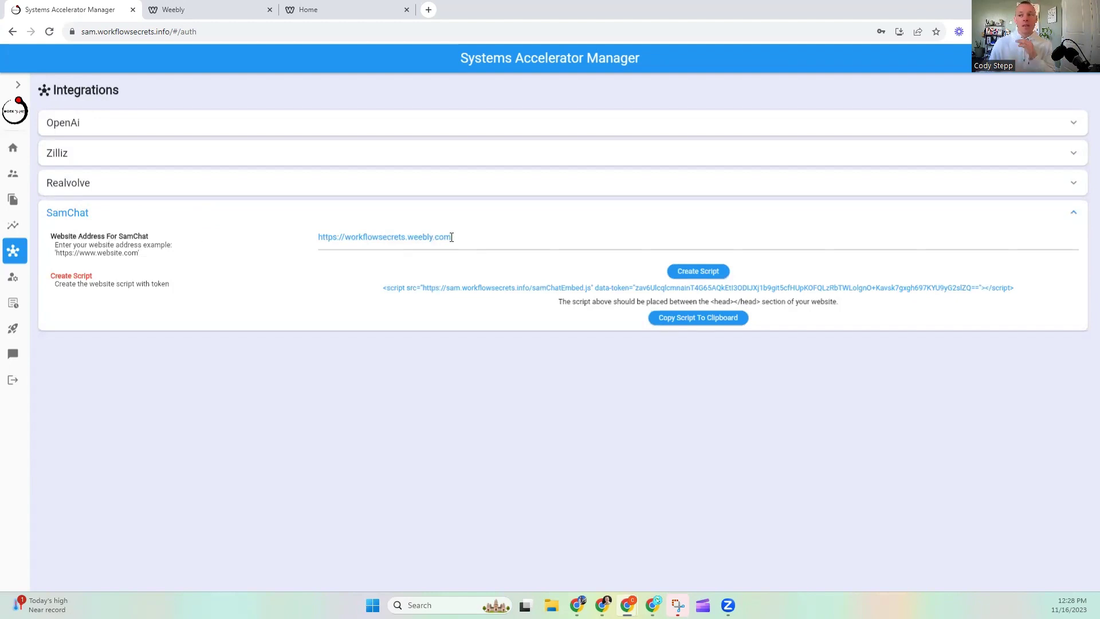
{"action": "left_click", "coordinate": [720, 324]}
{"action": "left_click", "coordinate": [213, 7]}
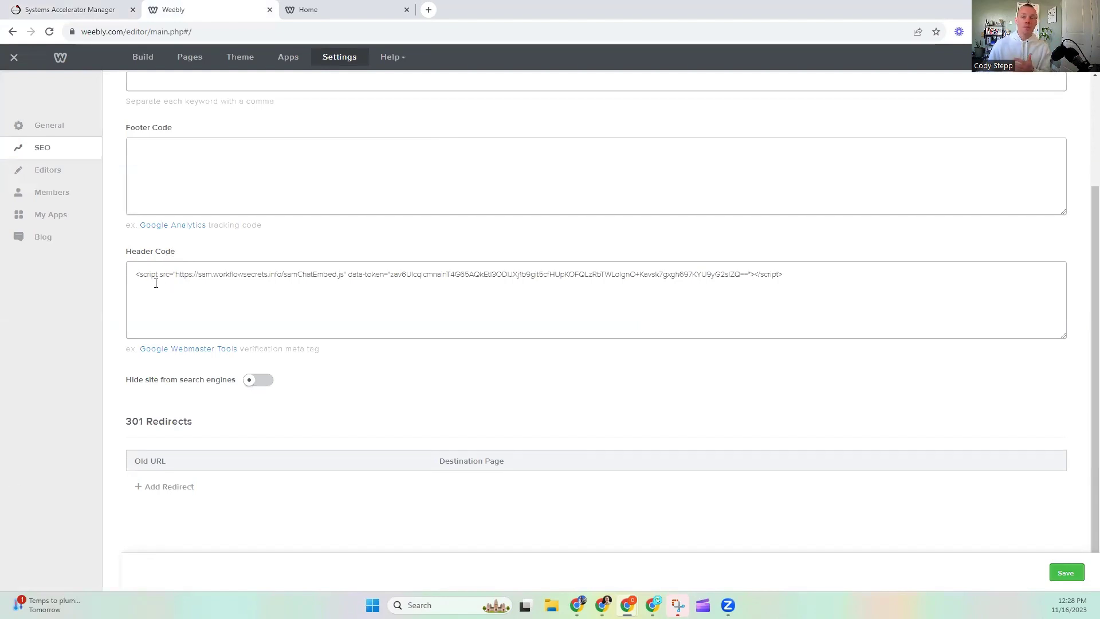
Step: Compare the SamChat script with Weebly's header code, then view the live workflowsecrets.weebly.com home page
{"action": "left_click", "coordinate": [92, 6]}
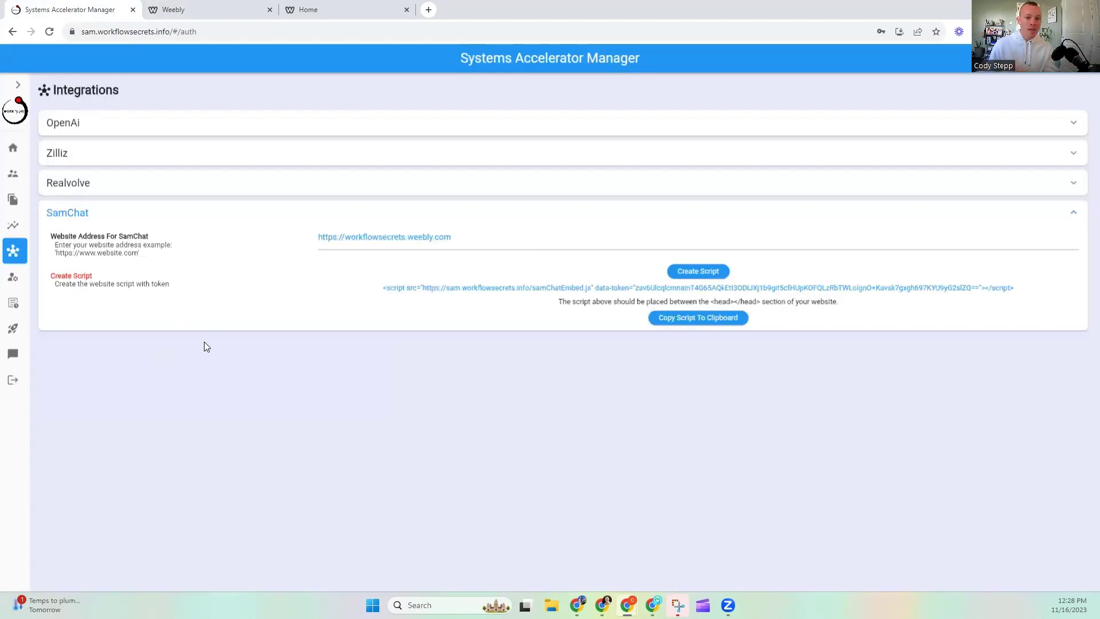
{"action": "left_click", "coordinate": [200, 8]}
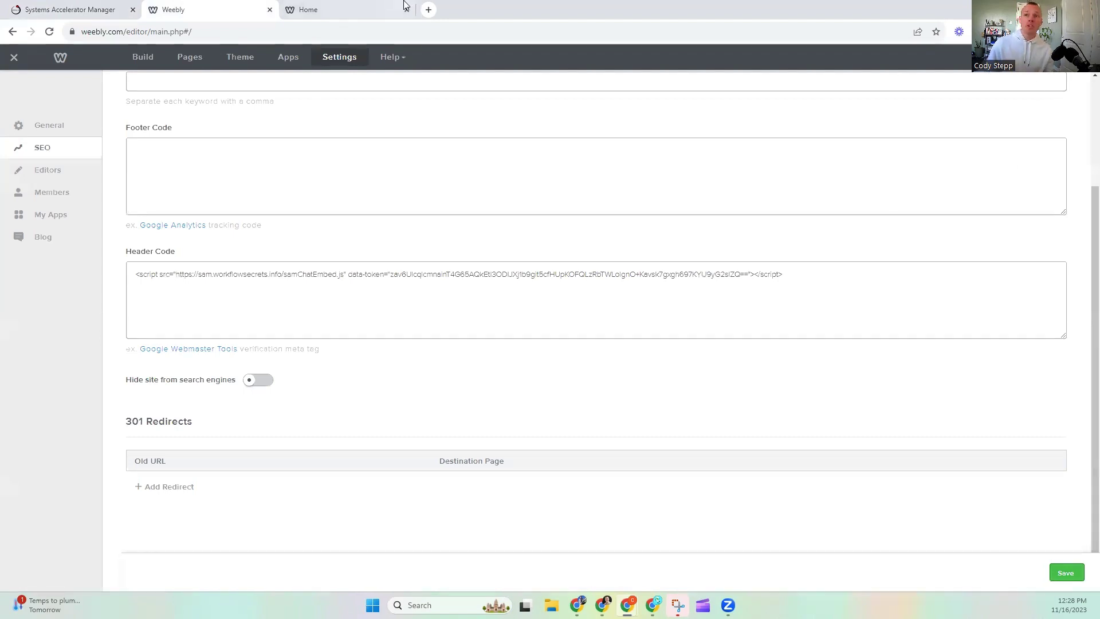
{"action": "left_click", "coordinate": [358, 8]}
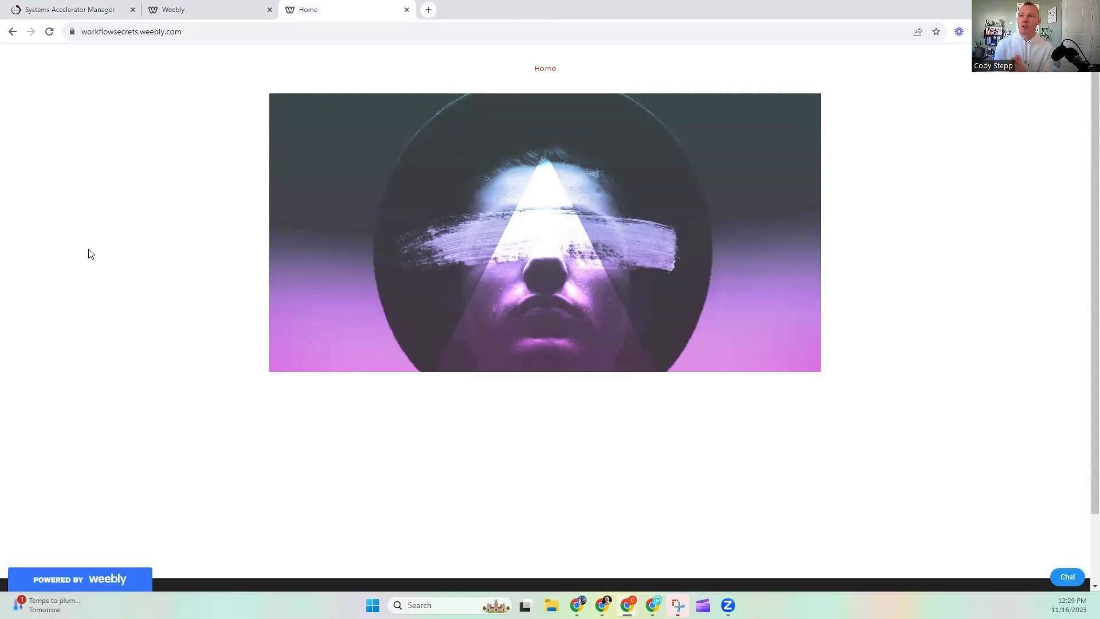
Step: Open the Chat button on the live site so SamChat greets with an offer to assist
{"action": "left_click", "coordinate": [1070, 578]}
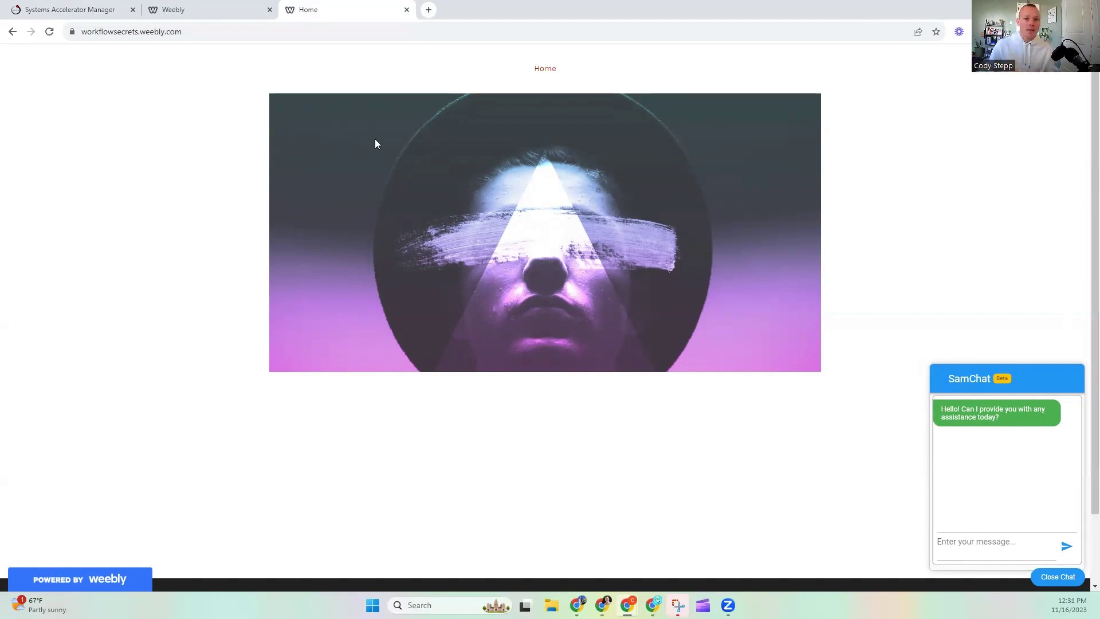
Step: Review the profile settings' Company, Broker and Team details, including the first team member
{"action": "left_click", "coordinate": [61, 11]}
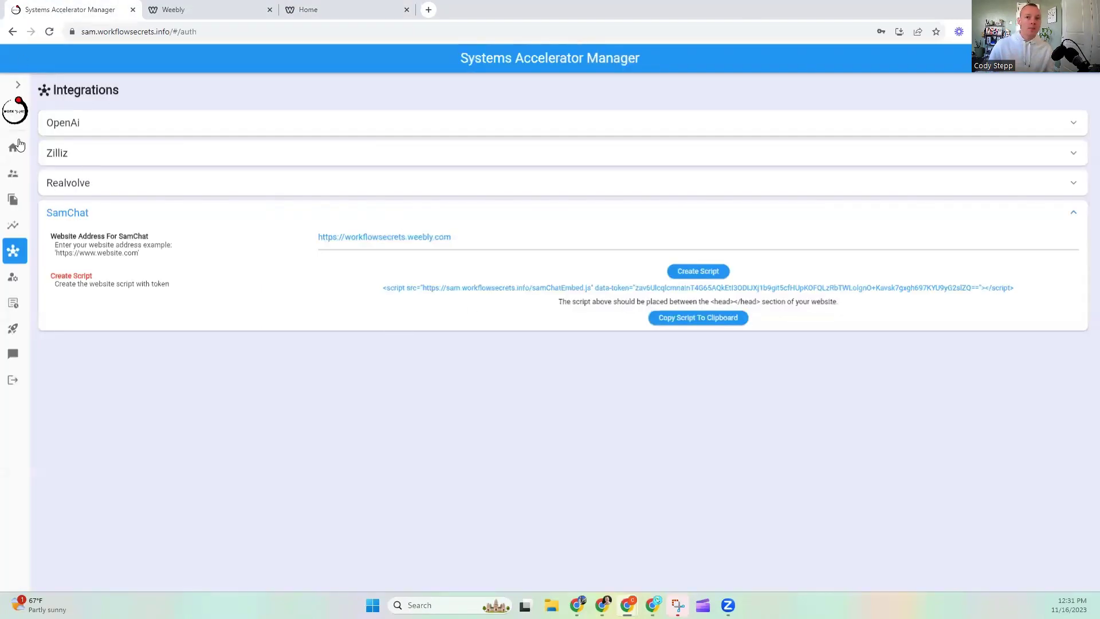
{"action": "left_click", "coordinate": [14, 174]}
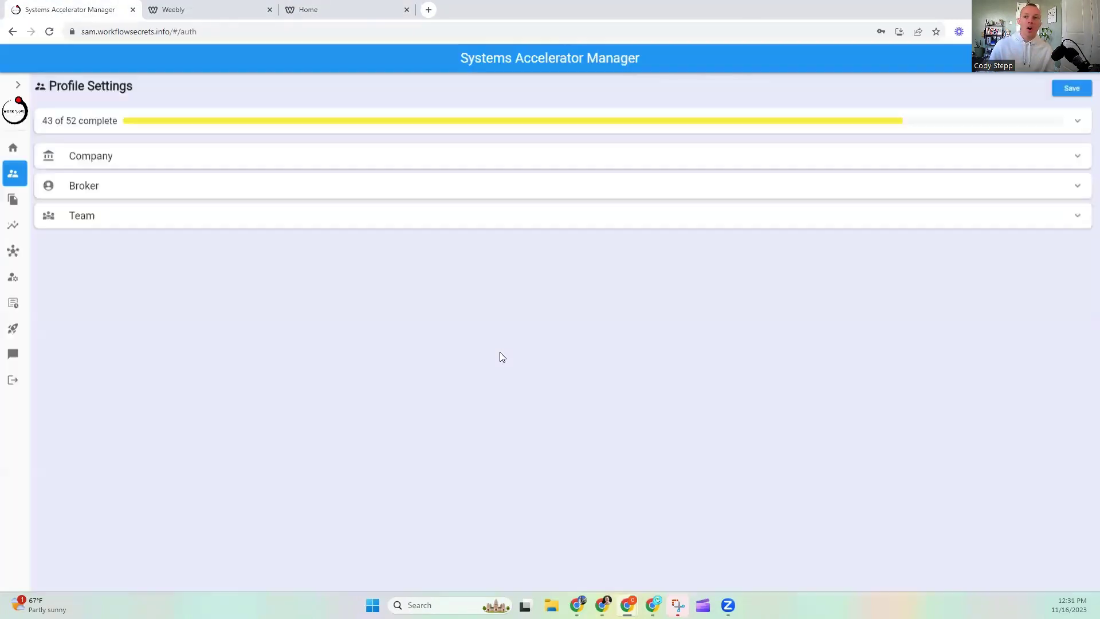
{"action": "left_click", "coordinate": [205, 163]}
{"action": "left_click", "coordinate": [204, 164]}
{"action": "left_click", "coordinate": [198, 196]}
{"action": "left_click", "coordinate": [198, 197]}
{"action": "left_click", "coordinate": [205, 223]}
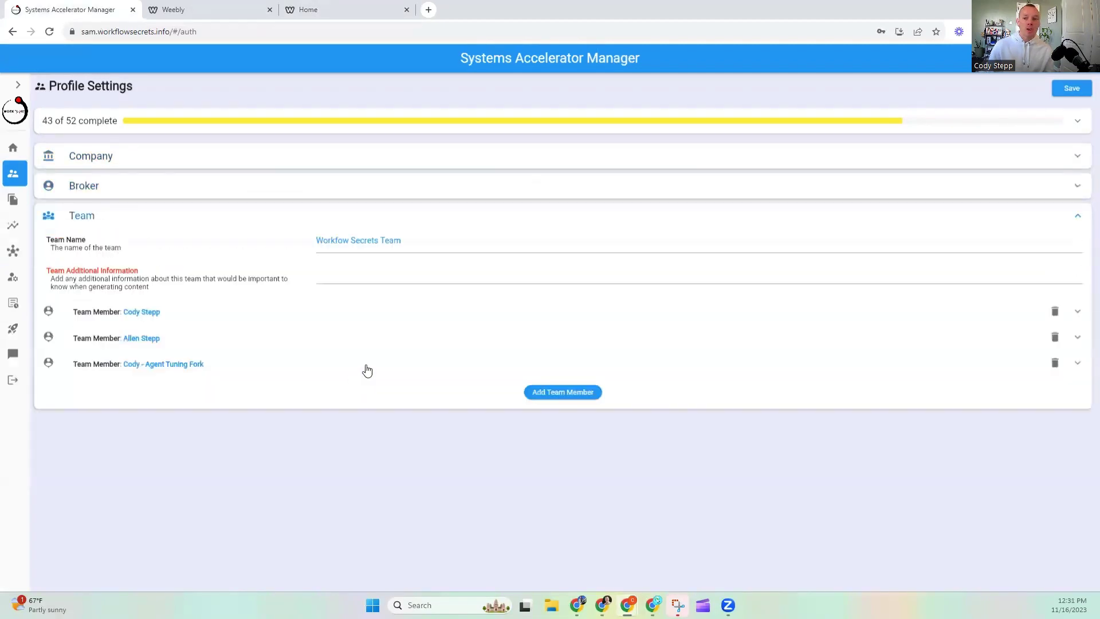
{"action": "left_click", "coordinate": [1078, 312]}
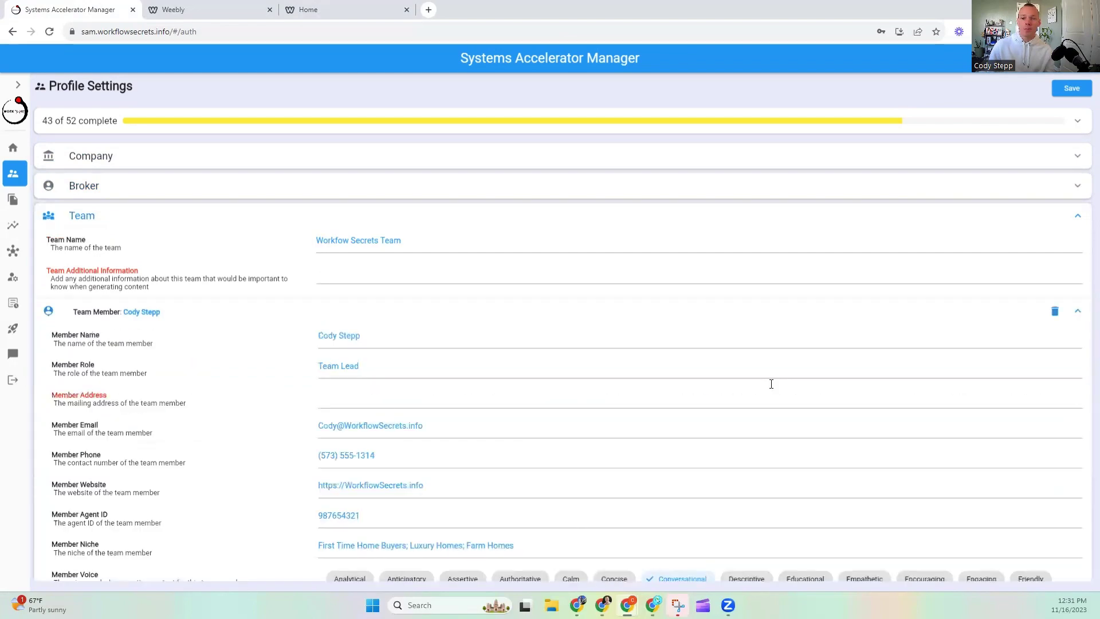
{"action": "scroll", "coordinate": [498, 363], "scroll_direction": "down", "scroll_amount": 5}
{"action": "scroll", "coordinate": [498, 363], "scroll_direction": "up", "scroll_amount": 10}
{"action": "scroll", "coordinate": [186, 373], "scroll_direction": "down", "scroll_amount": 10}
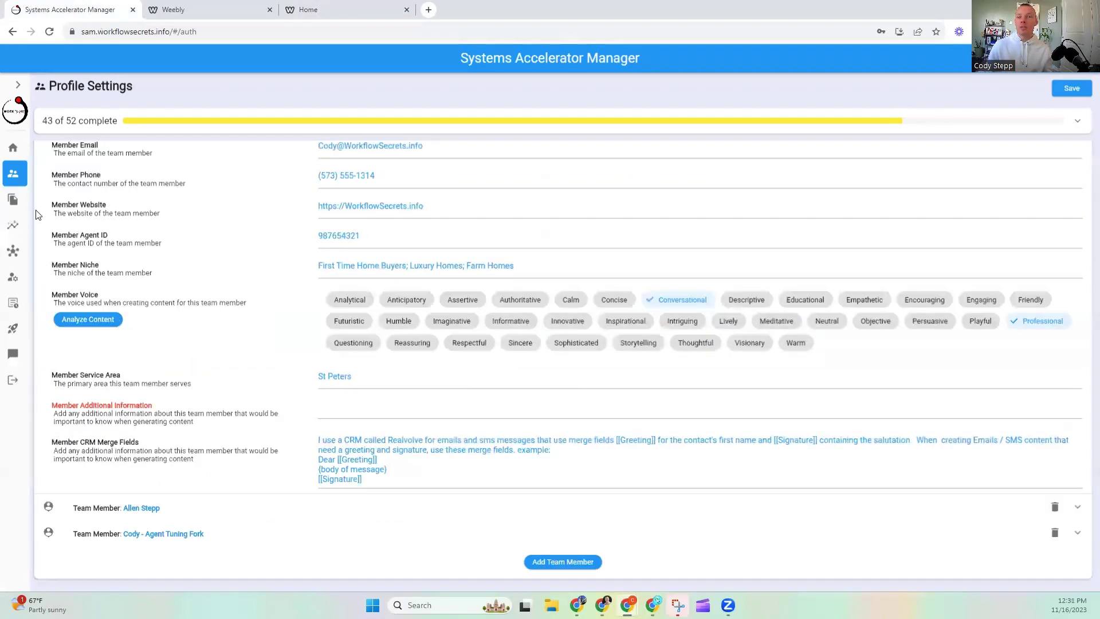
Step: Check the saved generations, then expand SamChat on the Integrations page to show the embed script
{"action": "left_click", "coordinate": [12, 199]}
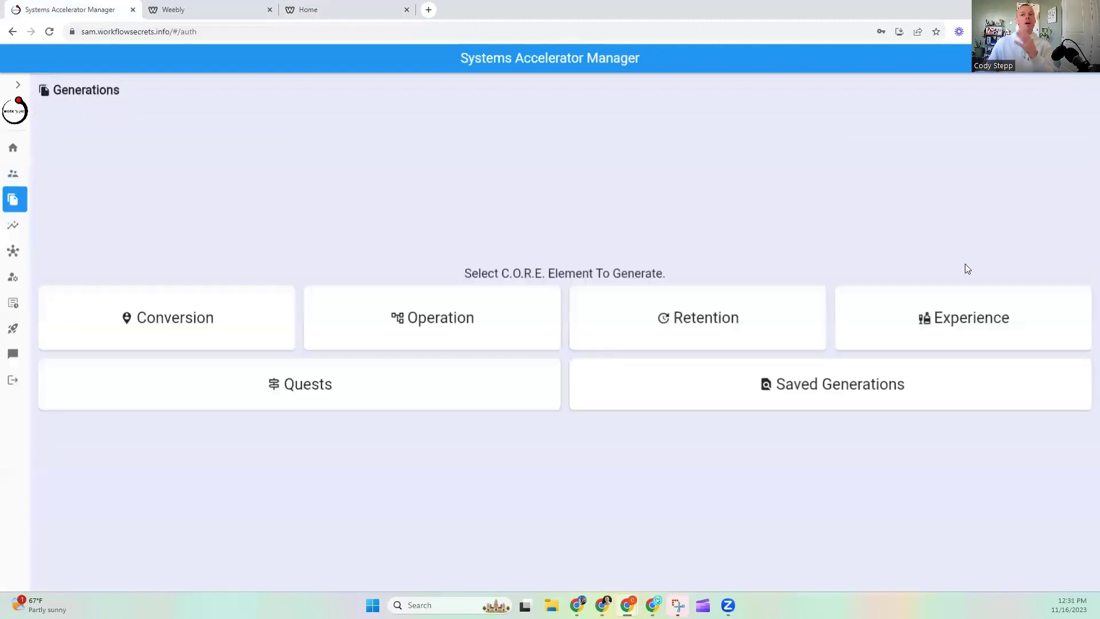
{"action": "left_click", "coordinate": [845, 385]}
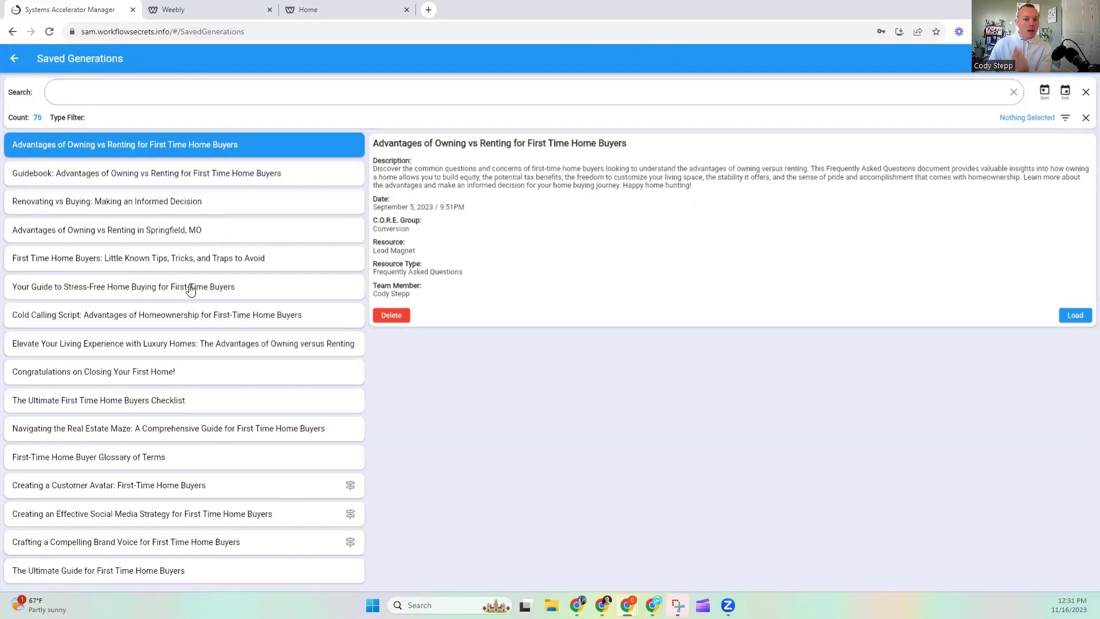
{"action": "left_click", "coordinate": [13, 58]}
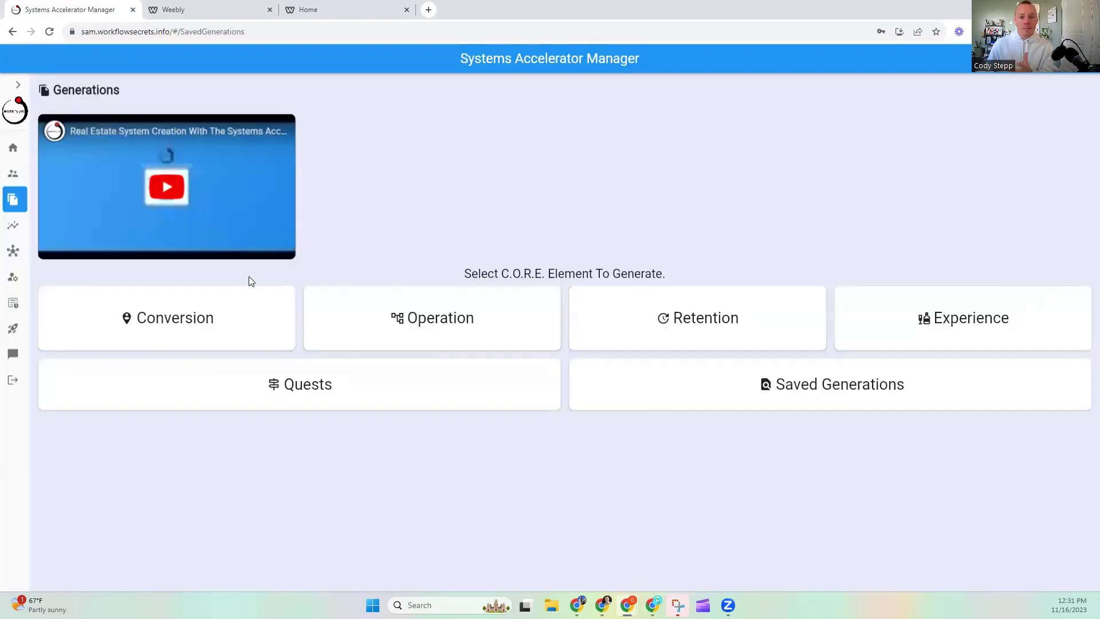
{"action": "left_click", "coordinate": [15, 252]}
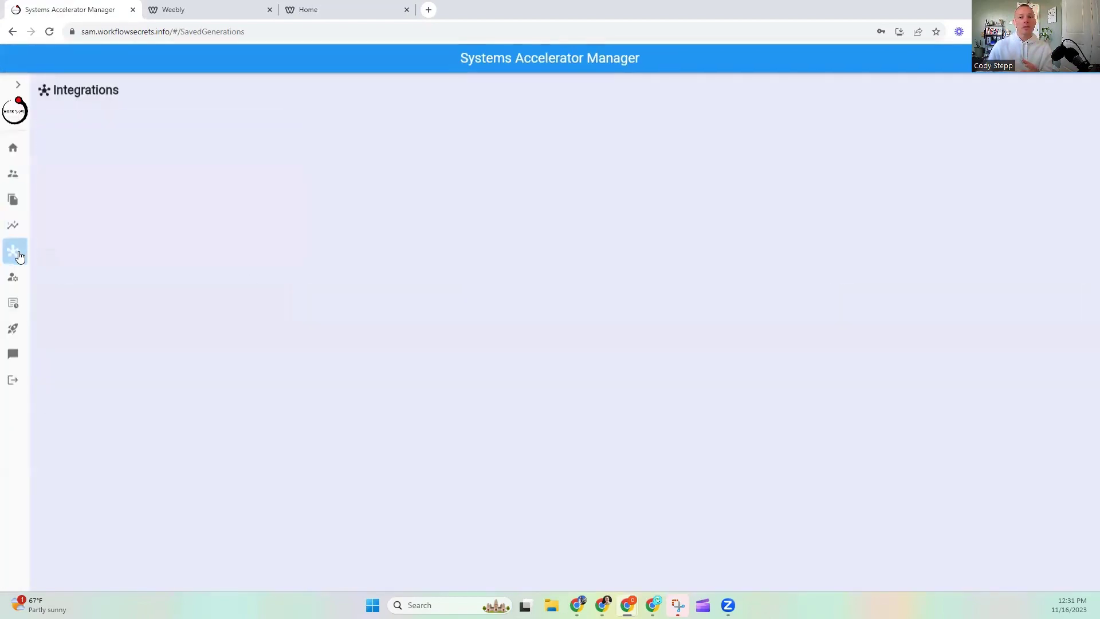
{"action": "left_click", "coordinate": [407, 216]}
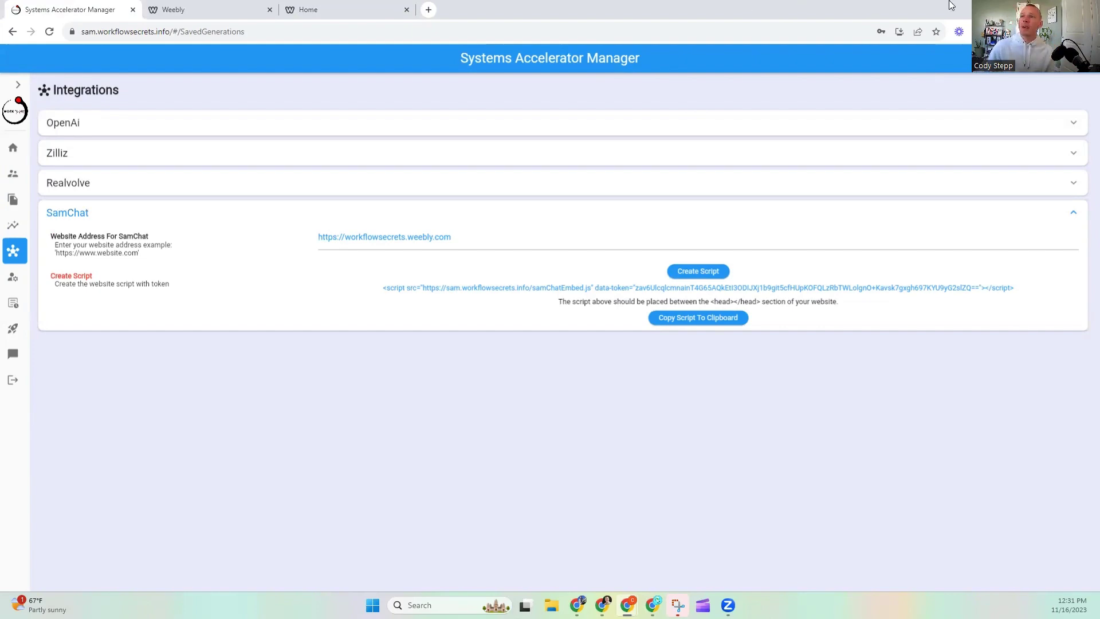
Step: Maximize the ChatGPT window and leave the GPT draft for the My GPTs page
{"action": "double_click", "coordinate": [951, 6]}
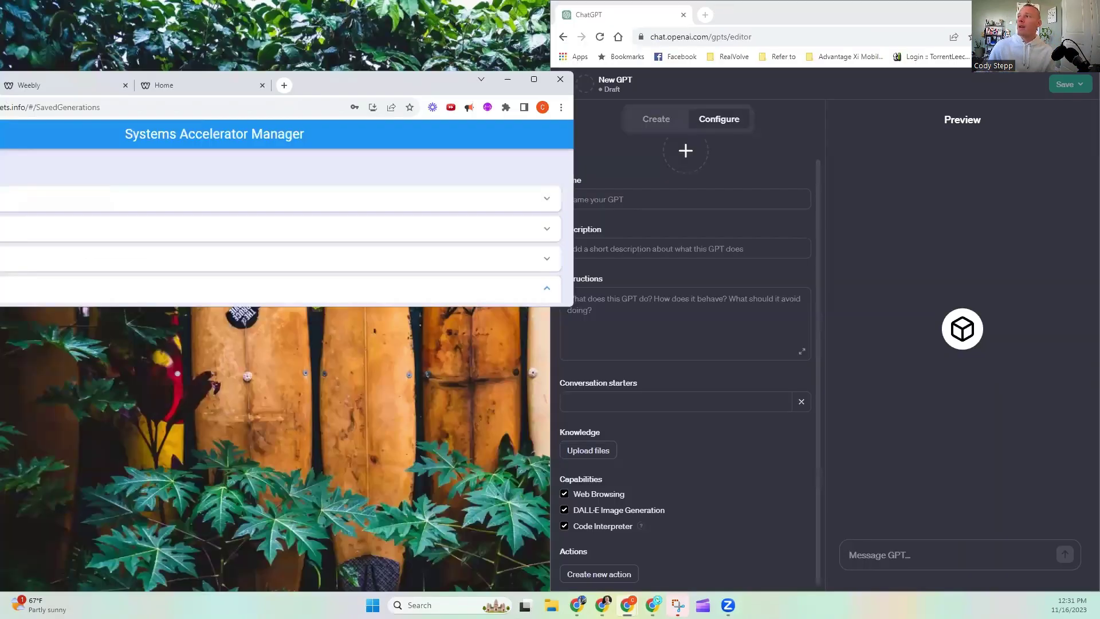
{"action": "key", "text": "super+Up"}
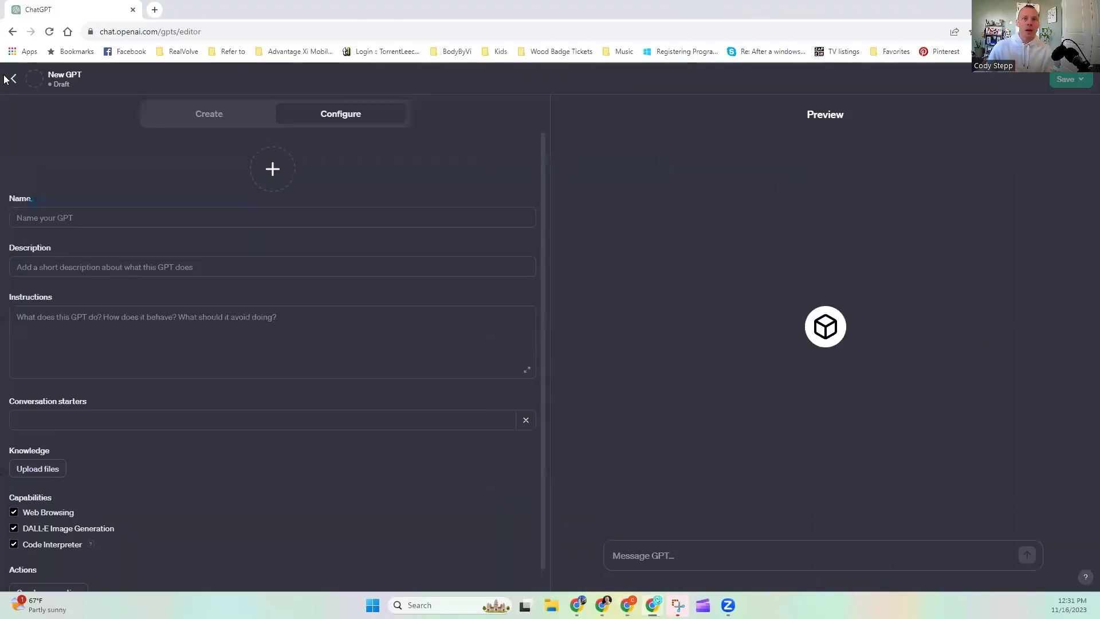
{"action": "left_click", "coordinate": [11, 79]}
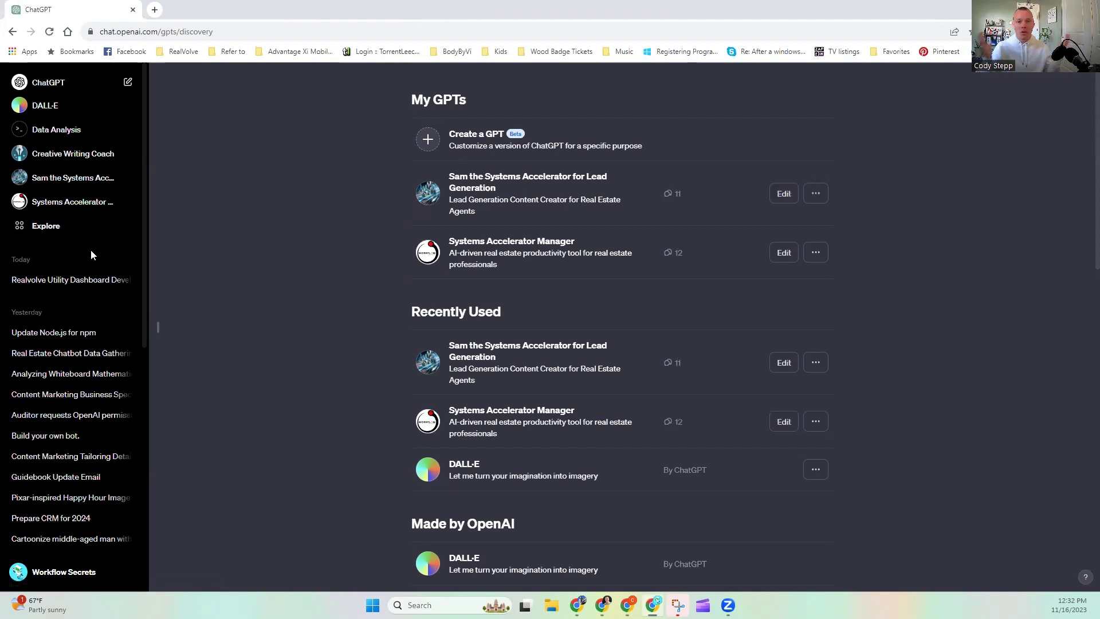
Step: Create a new GPT and view its Configure tab with empty Name, Description and Instructions
{"action": "left_click", "coordinate": [427, 142]}
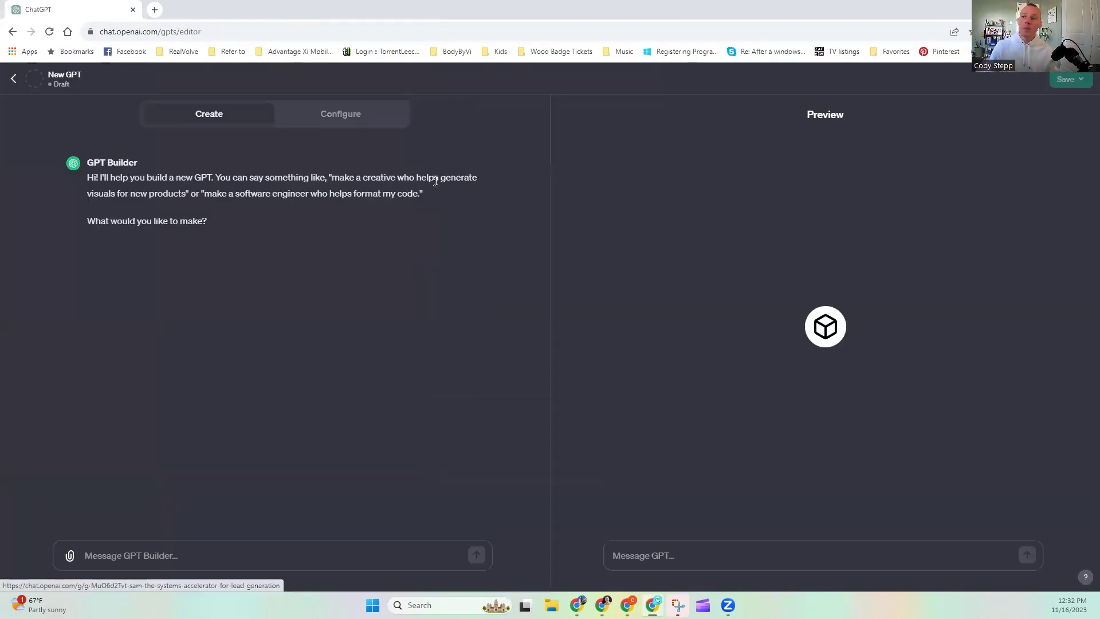
{"action": "left_click", "coordinate": [355, 115]}
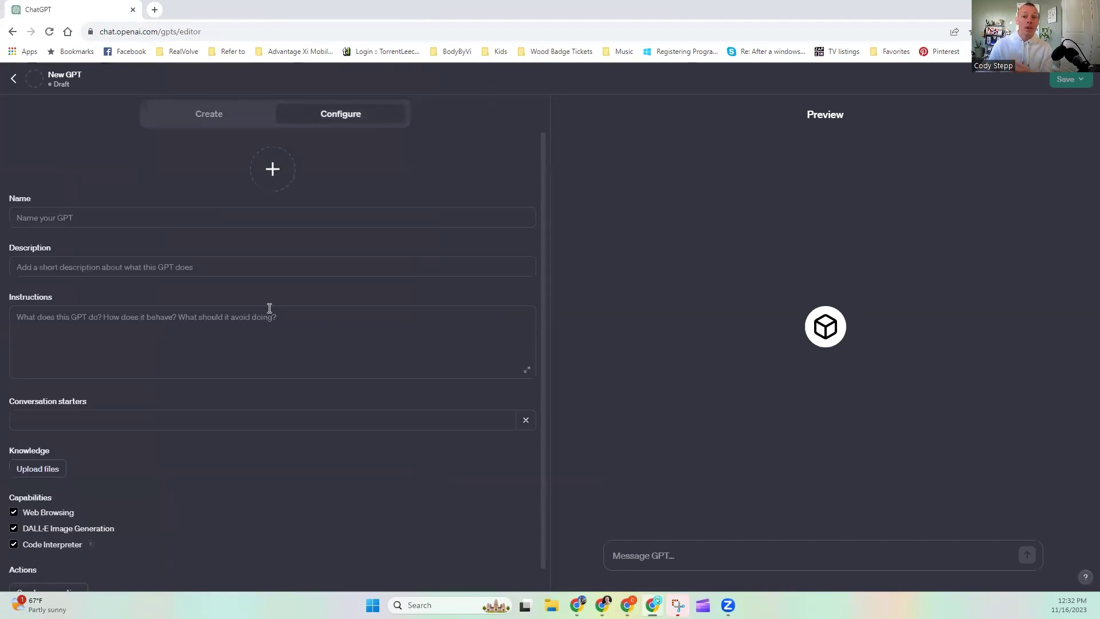
{"action": "scroll", "coordinate": [317, 263], "scroll_direction": "down", "scroll_amount": 1}
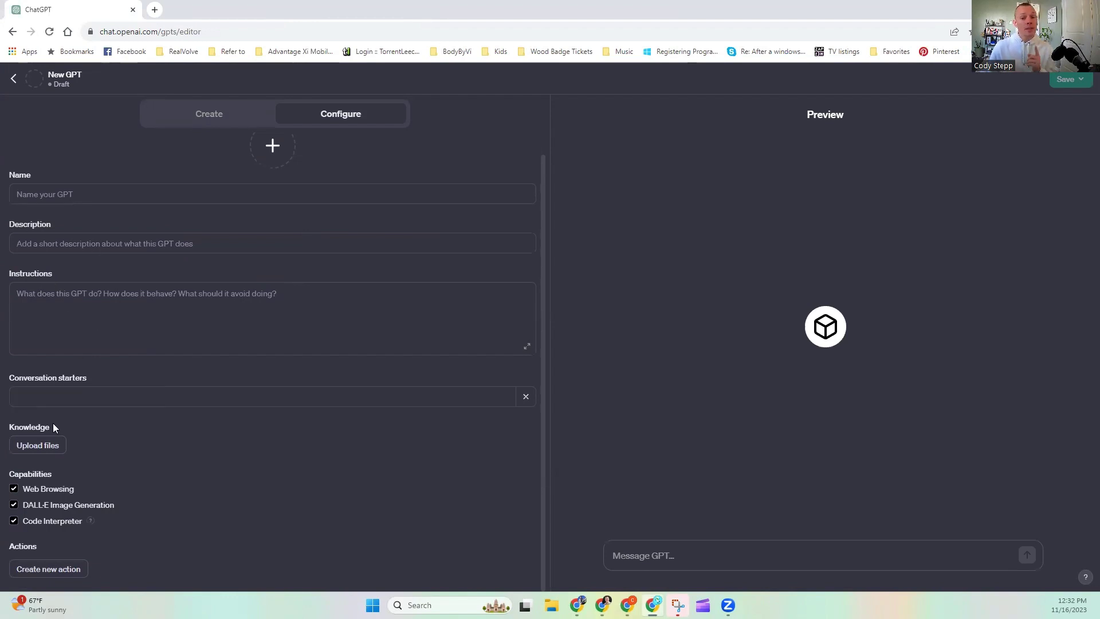
Step: Select the Knowledge heading above the Upload files button
{"action": "double_click", "coordinate": [8, 427]}
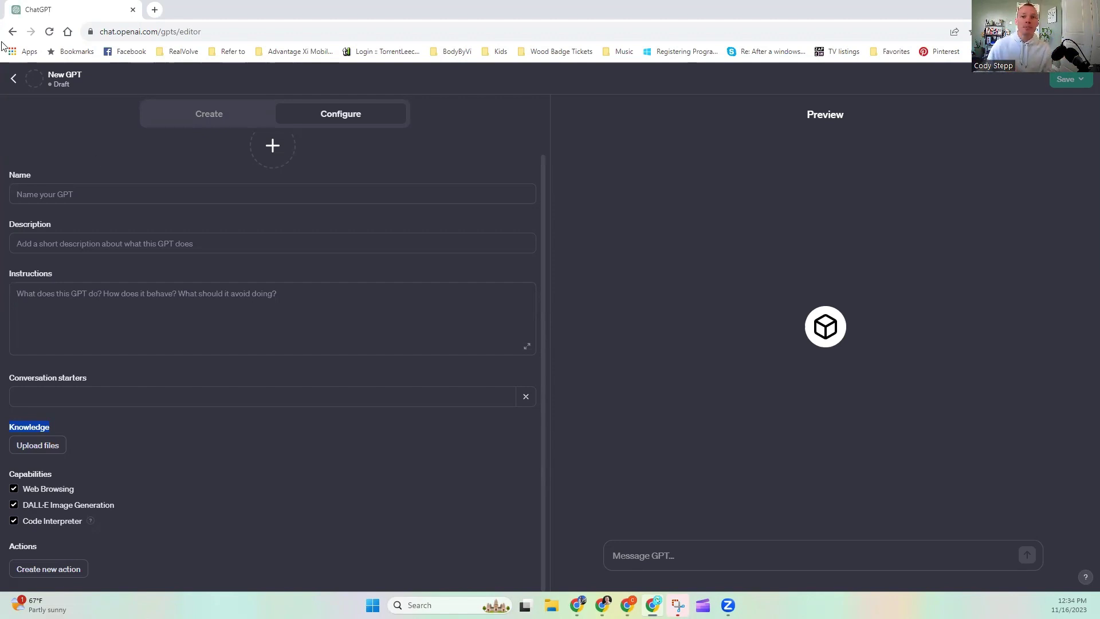
Step: Go back from the New GPT editor to the My GPTs page
{"action": "left_click", "coordinate": [14, 79]}
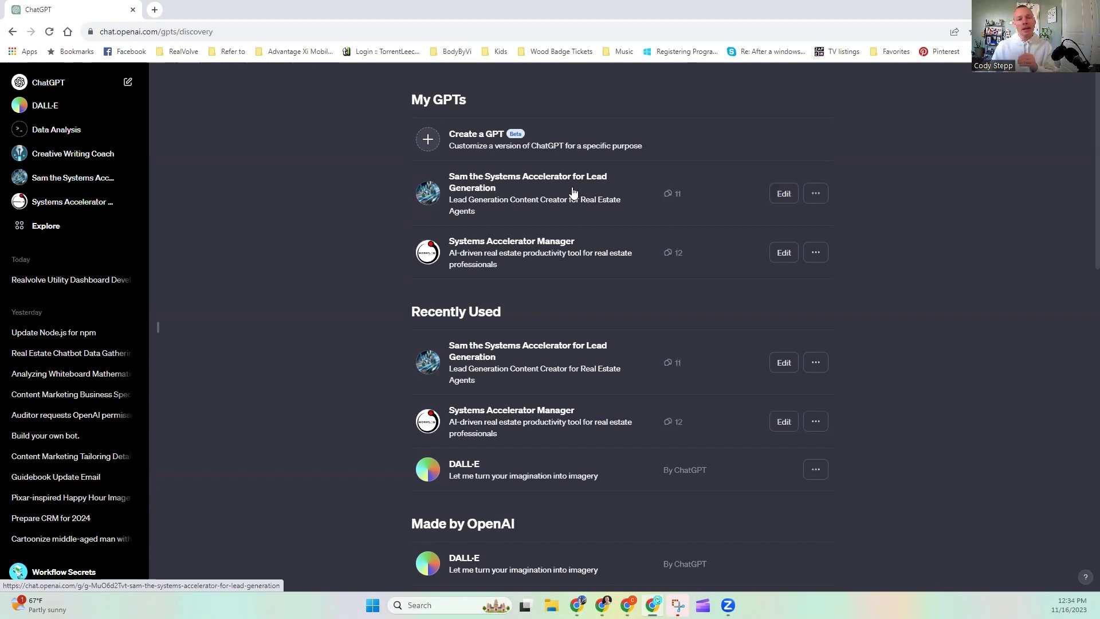
Step: Create another GPT draft and show its Configure tab fields
{"action": "left_click", "coordinate": [427, 140]}
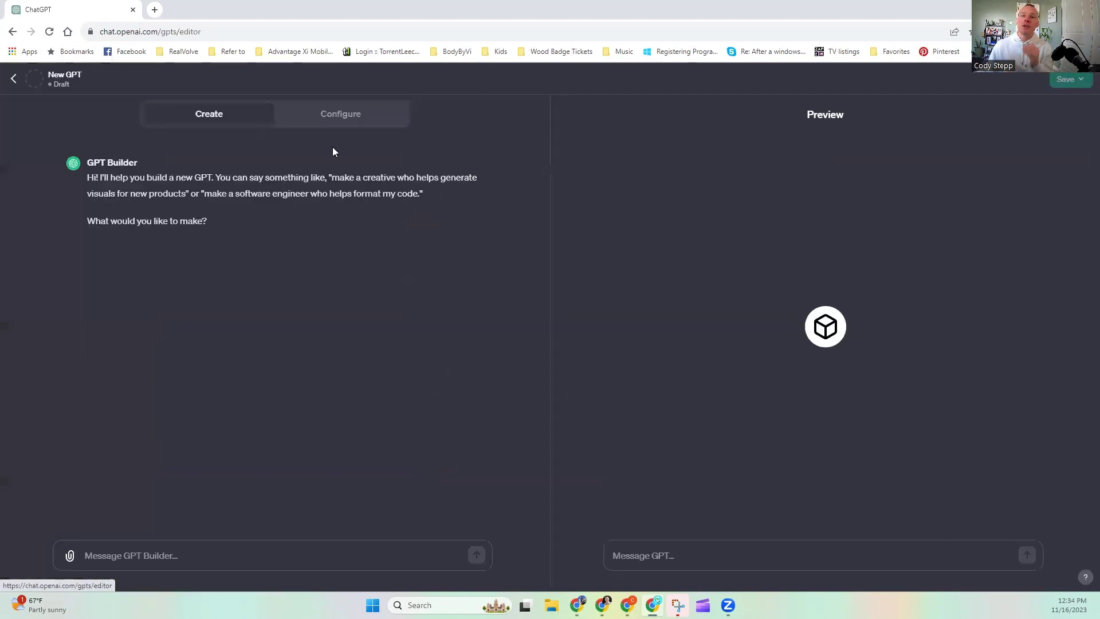
{"action": "left_click", "coordinate": [316, 121]}
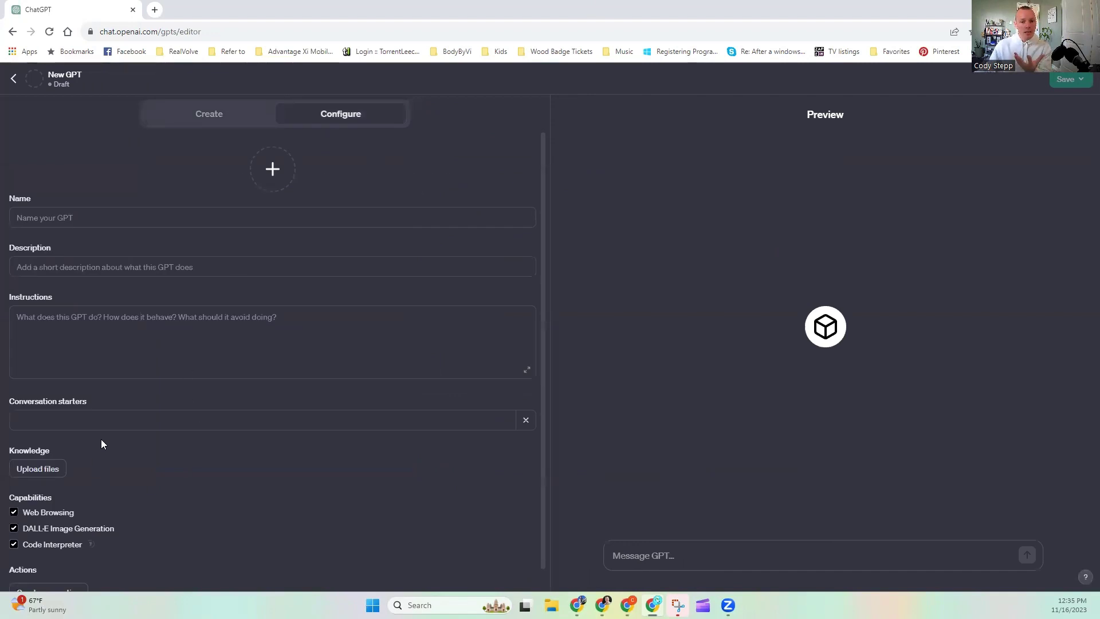